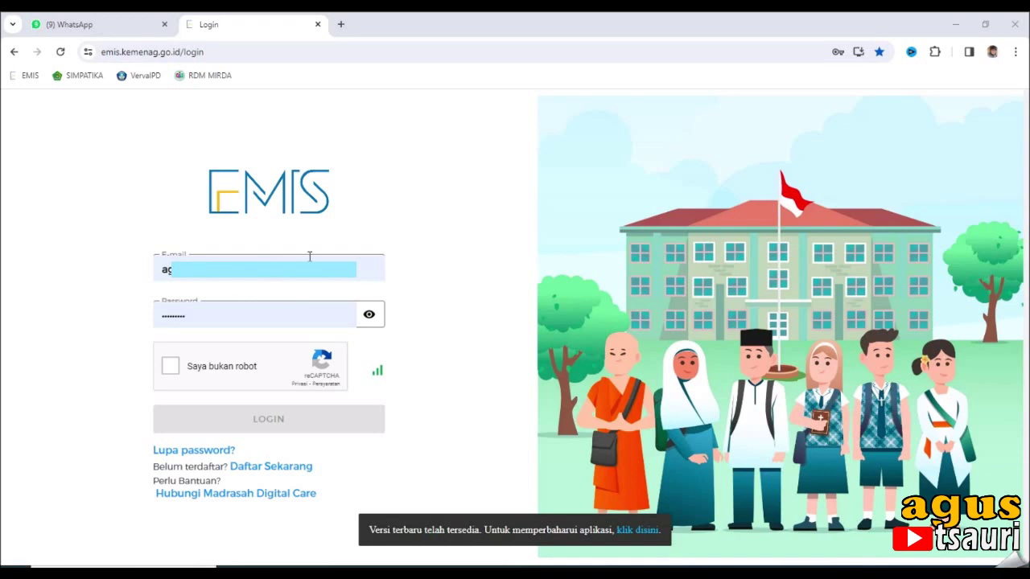
Step: Log in to EMIS past the reCAPTCHA and open the Santri > Daftar Santri student list
left_click(171, 368)
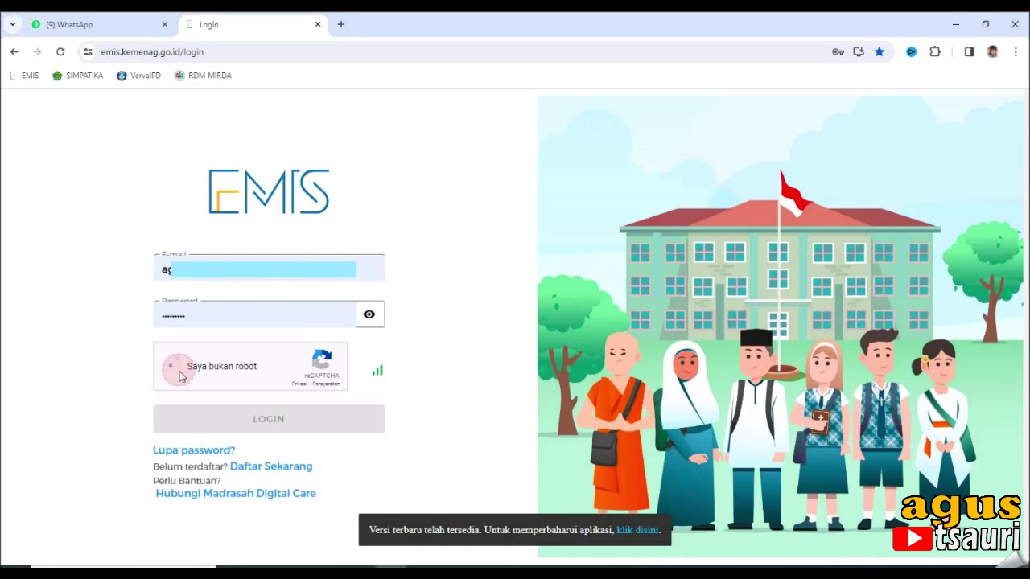
left_click(245, 420)
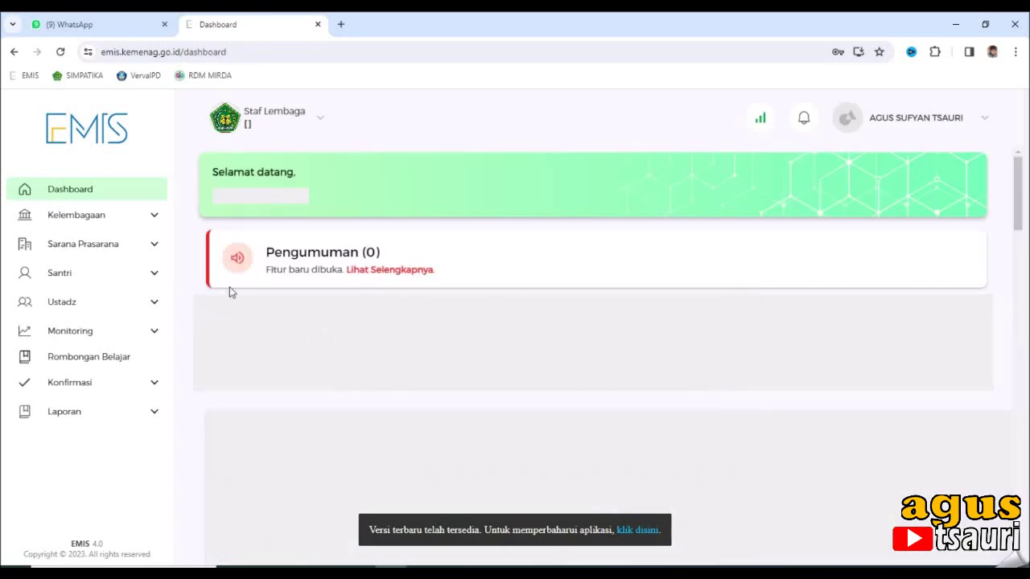
left_click(152, 276)
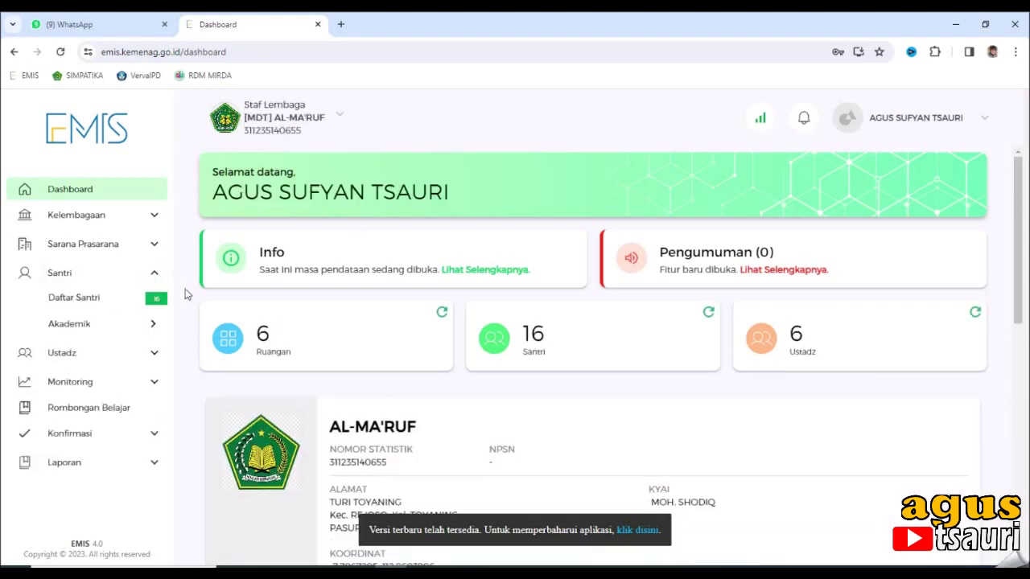
left_click(114, 304)
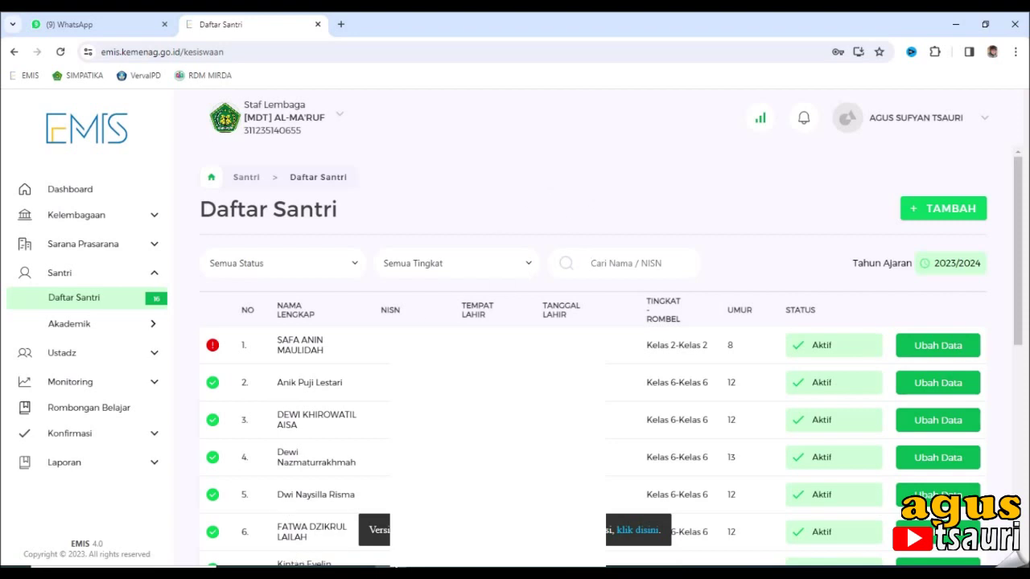
Step: In the school browser profile, open the DATA SISWA MADIN AL MA'RUF TAHUN 2023 spreadsheet and select cell B17
left_click(993, 53)
left_click(864, 415)
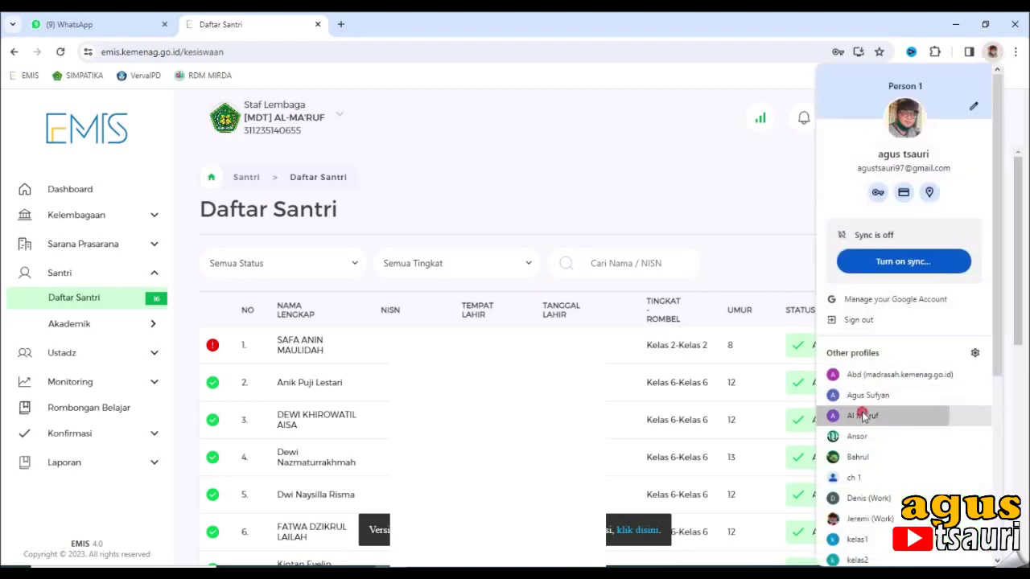
type("dr")
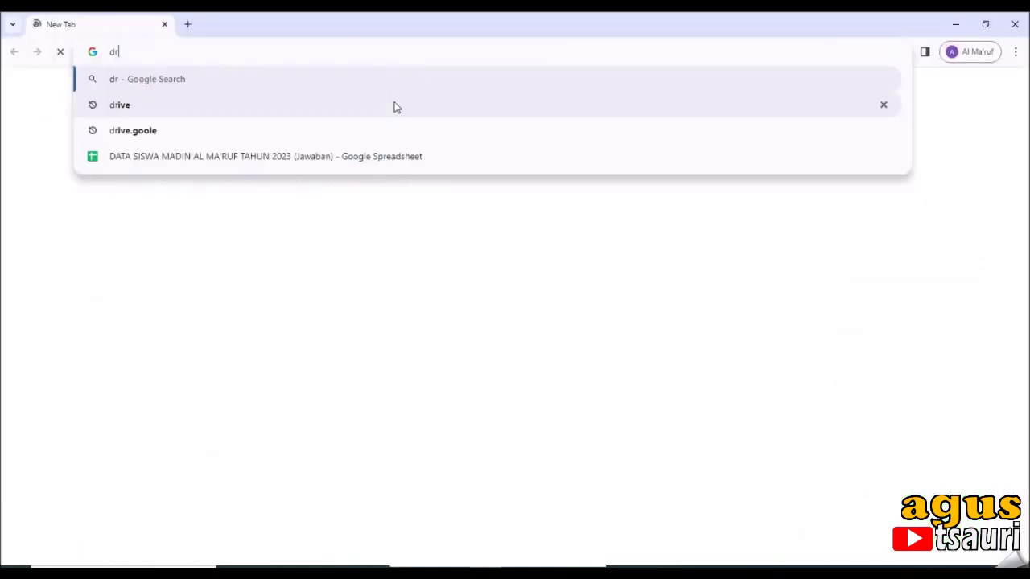
left_click(288, 164)
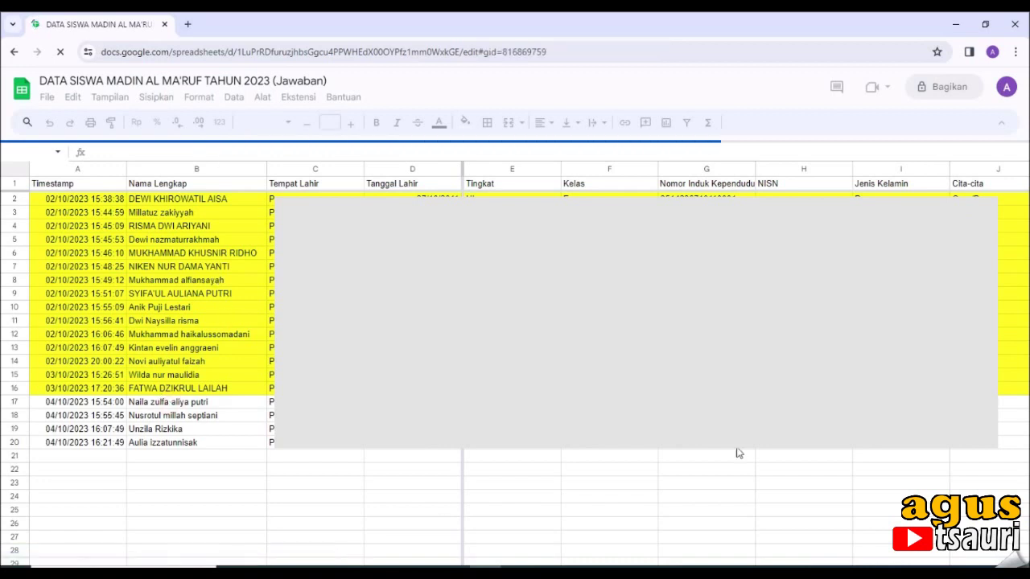
left_click(515, 519)
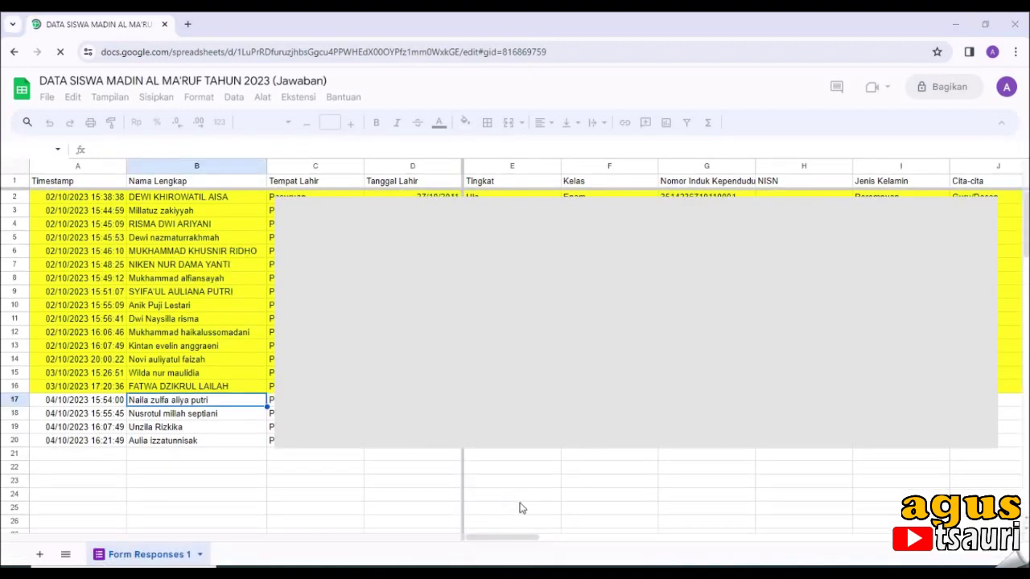
left_click(517, 501)
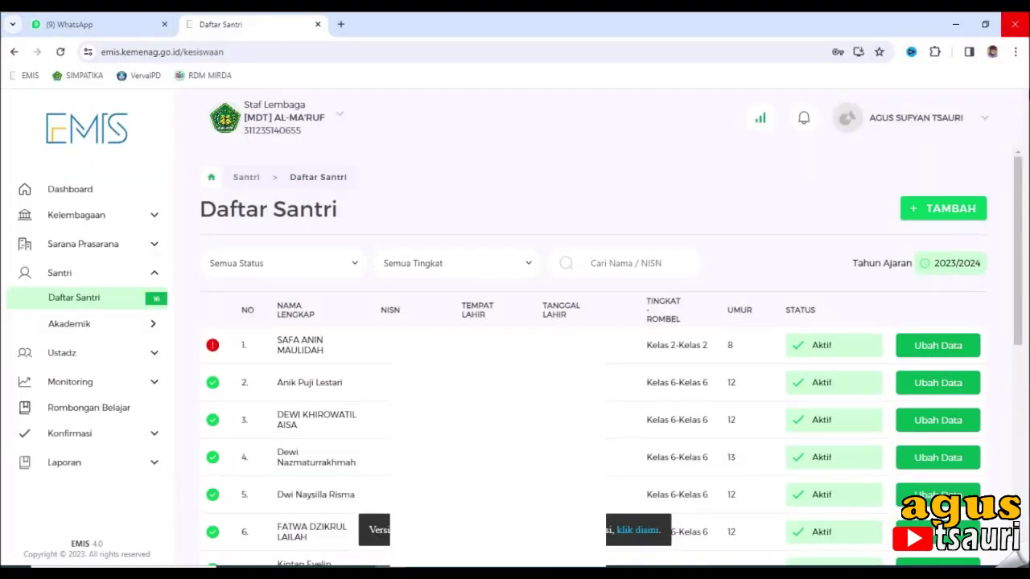
Step: Start a new student via TAMBAH > Input Data Baru using the 'Nama, Tempat, dan tanggal lahir' option
left_click(936, 217)
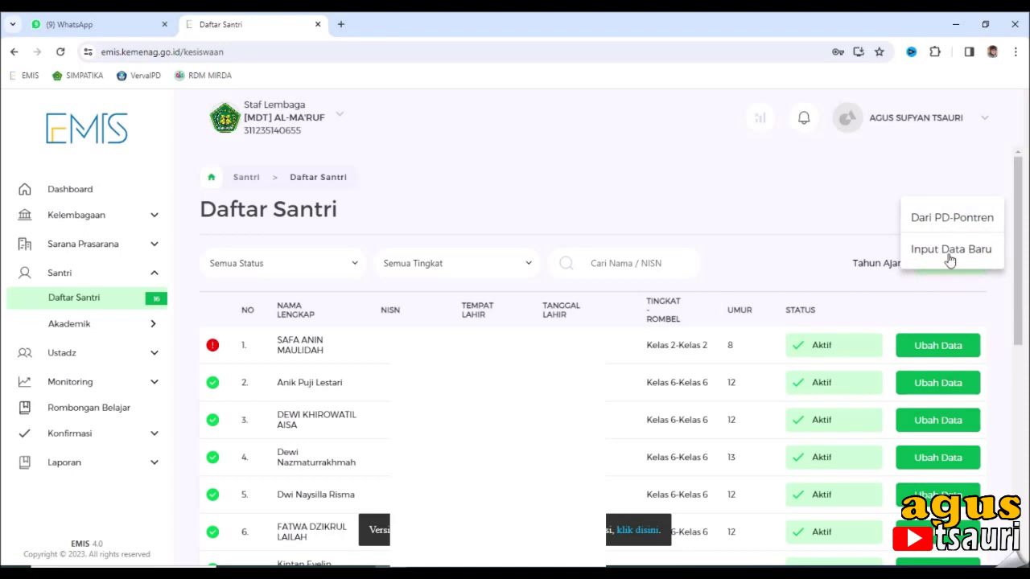
left_click(951, 256)
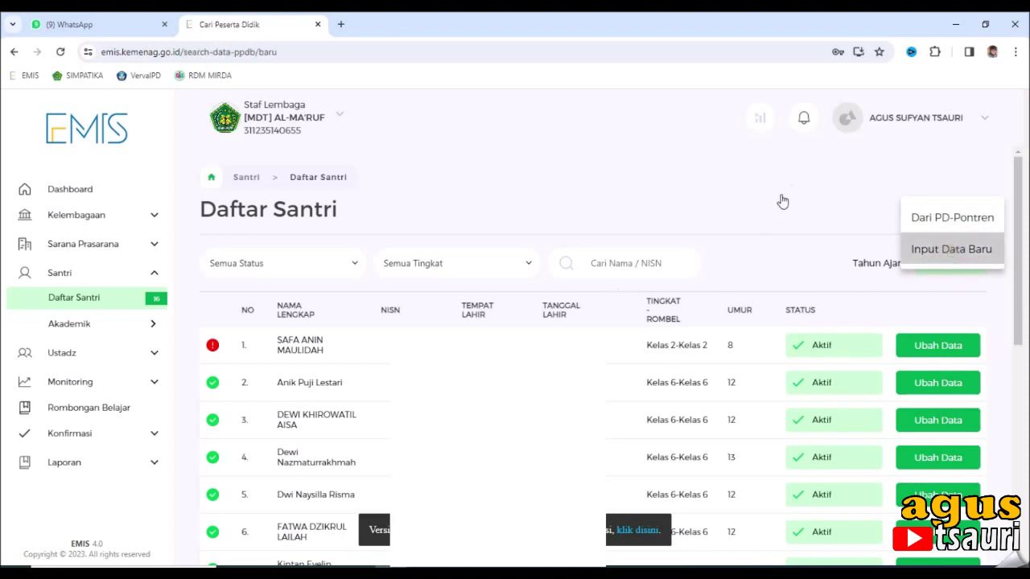
left_click(932, 245)
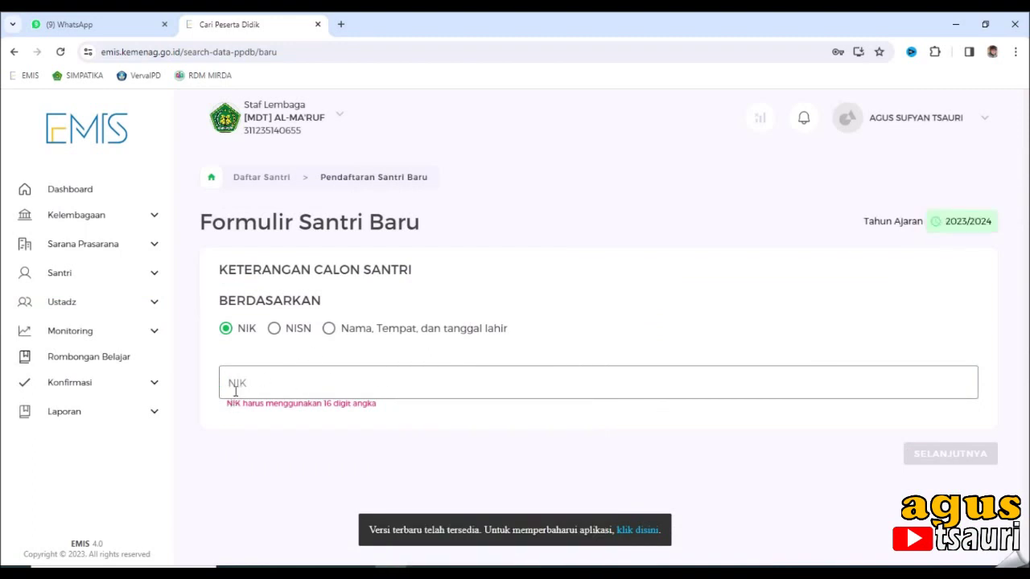
left_click(328, 329)
left_click(334, 407)
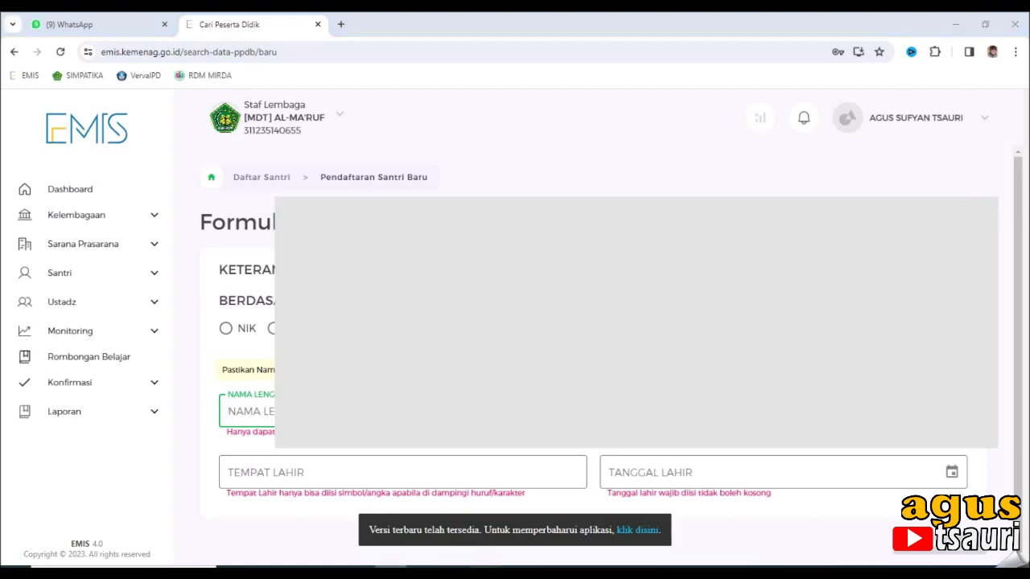
left_click(489, 567)
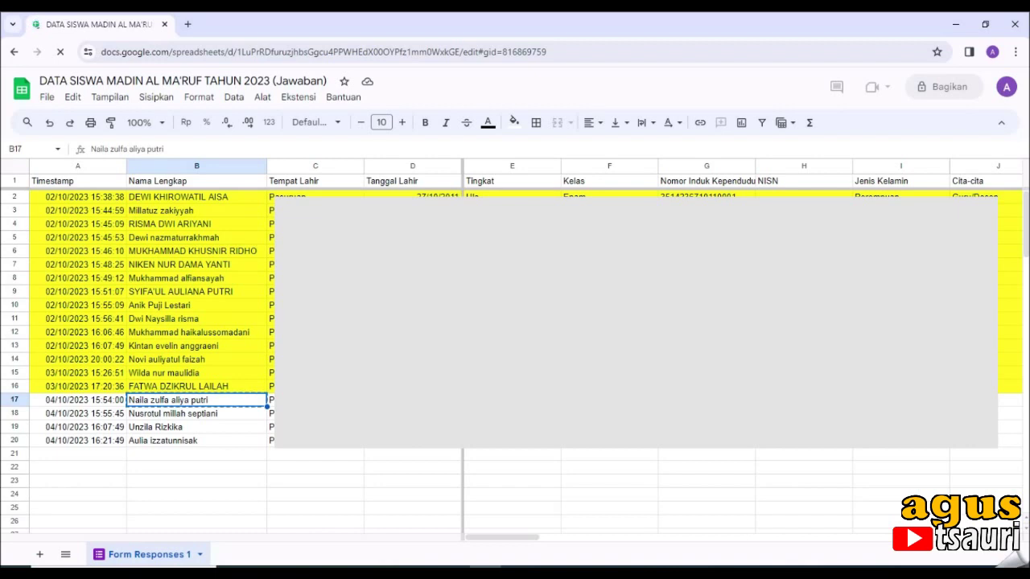
Step: Paste the copied student name into NAMA LENGKAP and enter Pasuruan as TEMPAT LAHIR
left_click(388, 565)
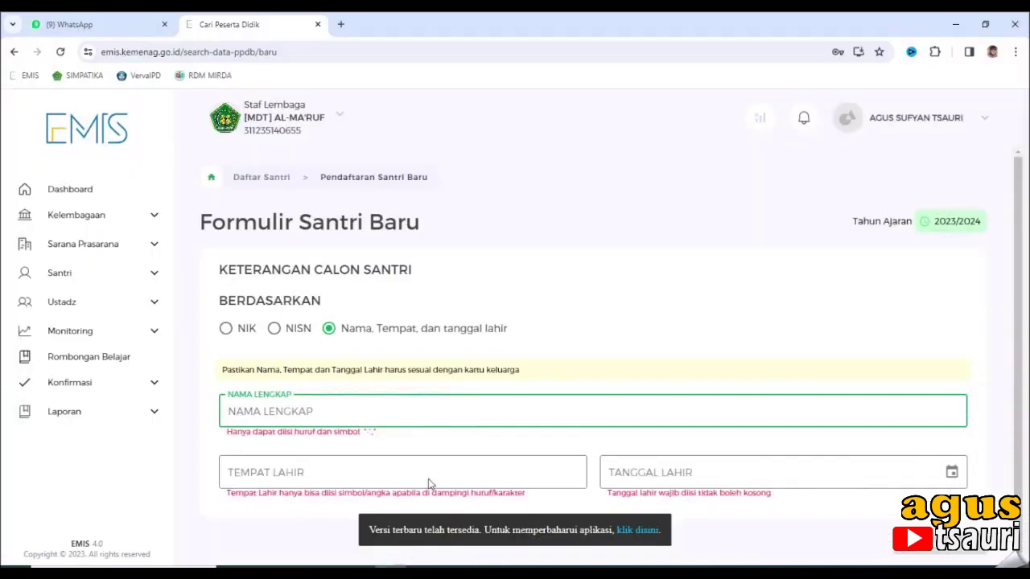
left_click(454, 399)
left_click(484, 567)
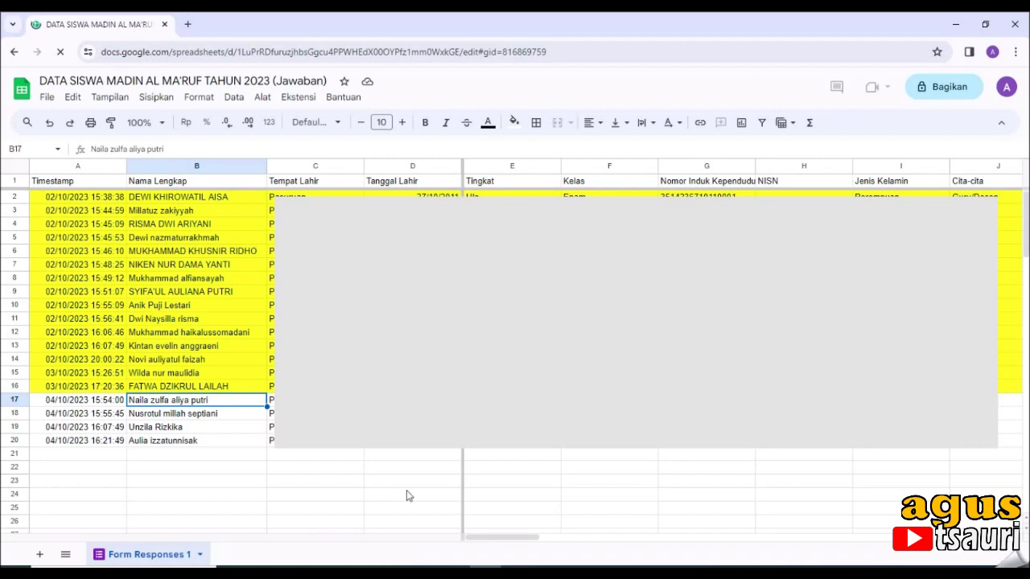
left_click(394, 567)
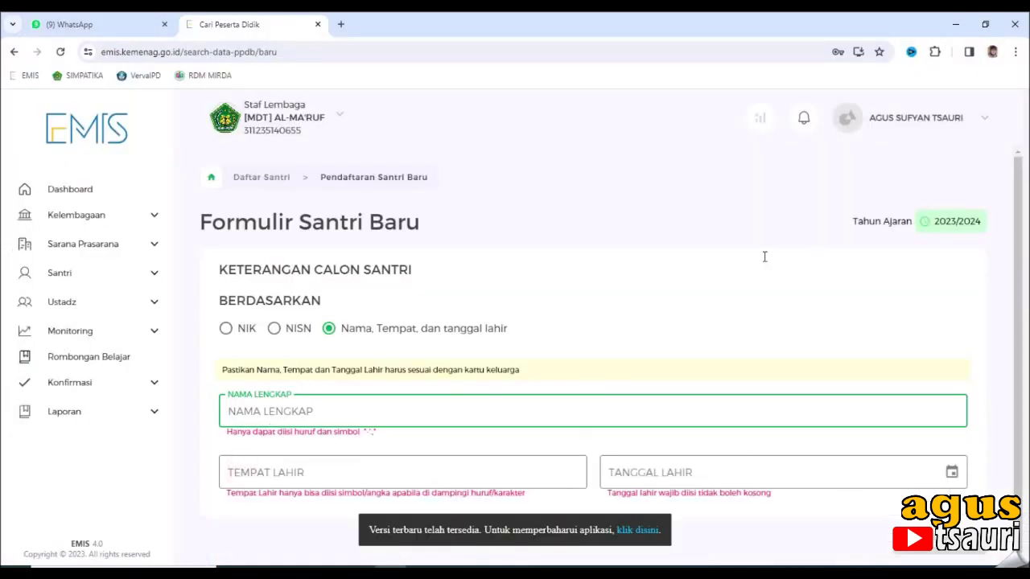
key("ctrl+v")
key("Tab")
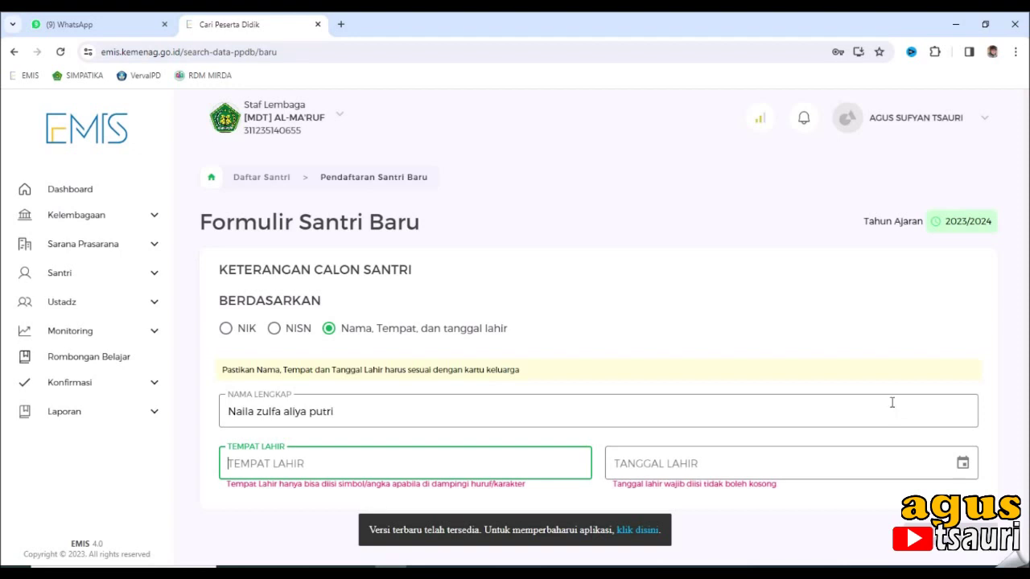
type("Pasuruan")
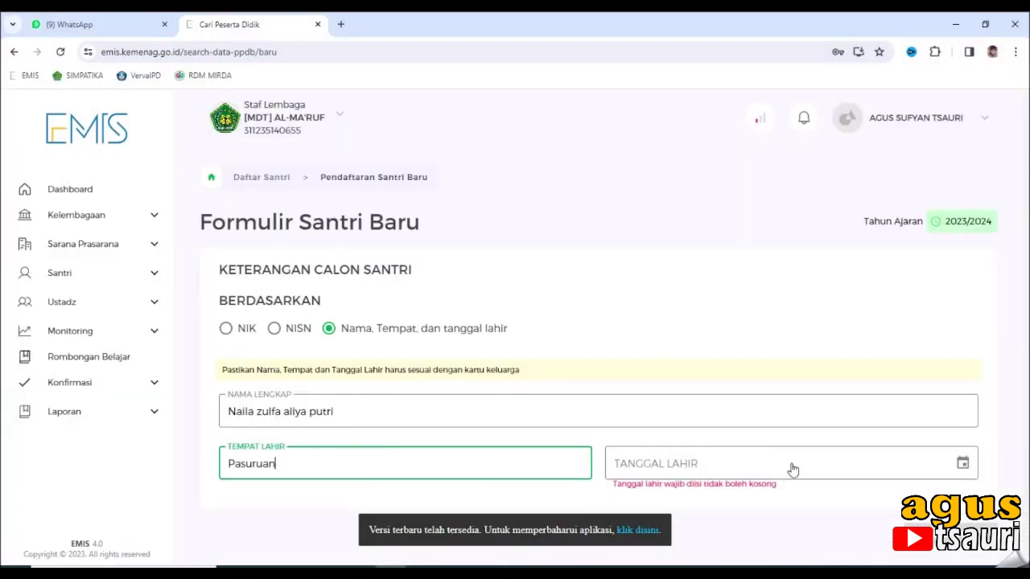
left_click(793, 469)
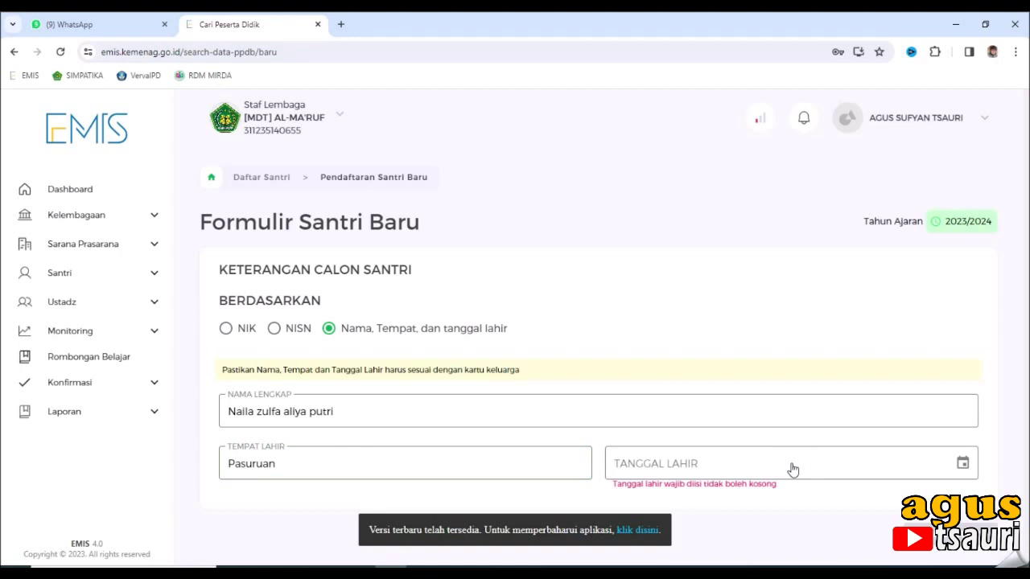
Step: Pick 26 August 2013 as the birth date in the Tanggal Lahir calendar and confirm it
left_click(792, 469)
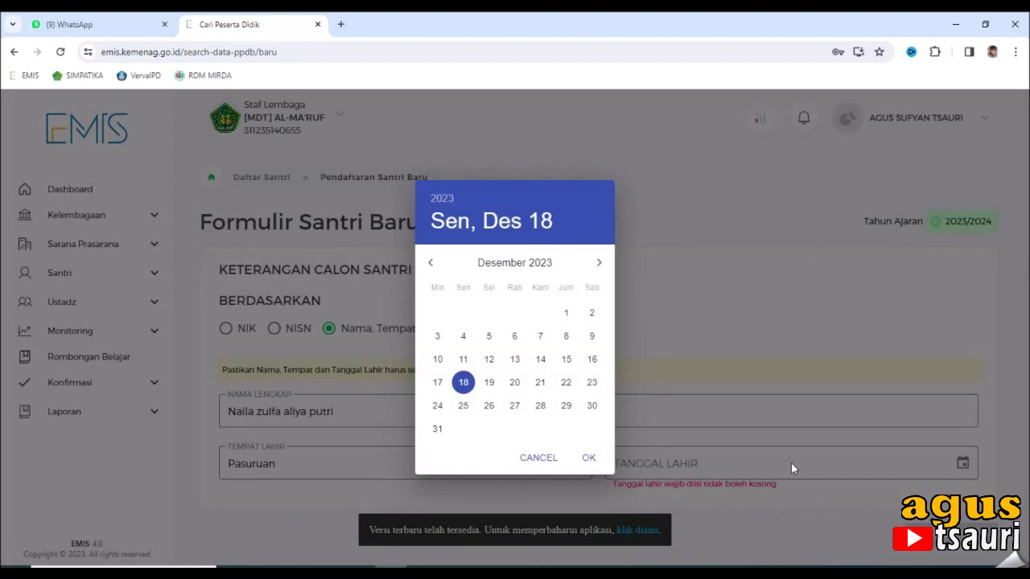
left_click(442, 199)
scroll(520, 361, "up", 2)
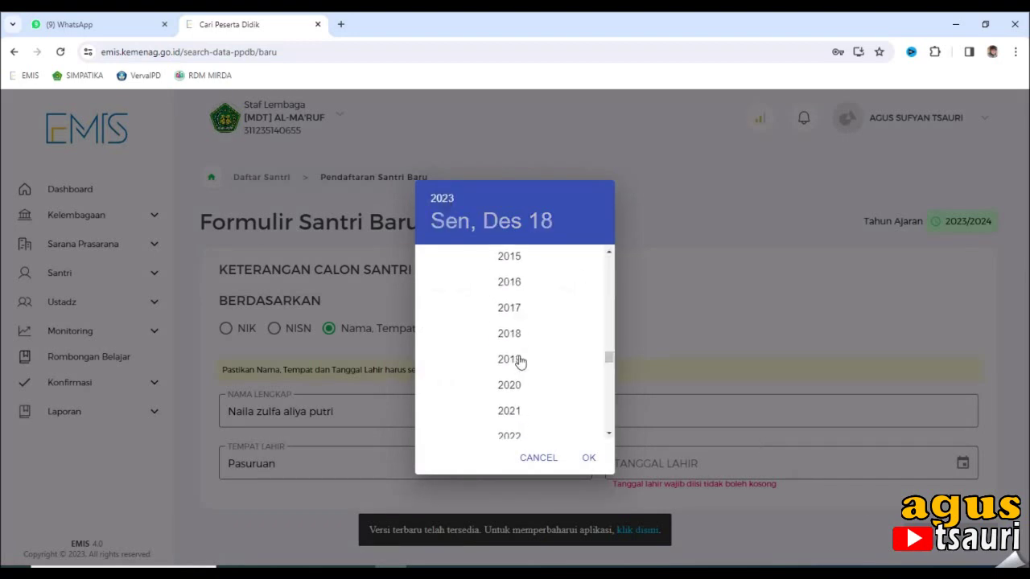
scroll(520, 361, "up", 1)
left_click(515, 272)
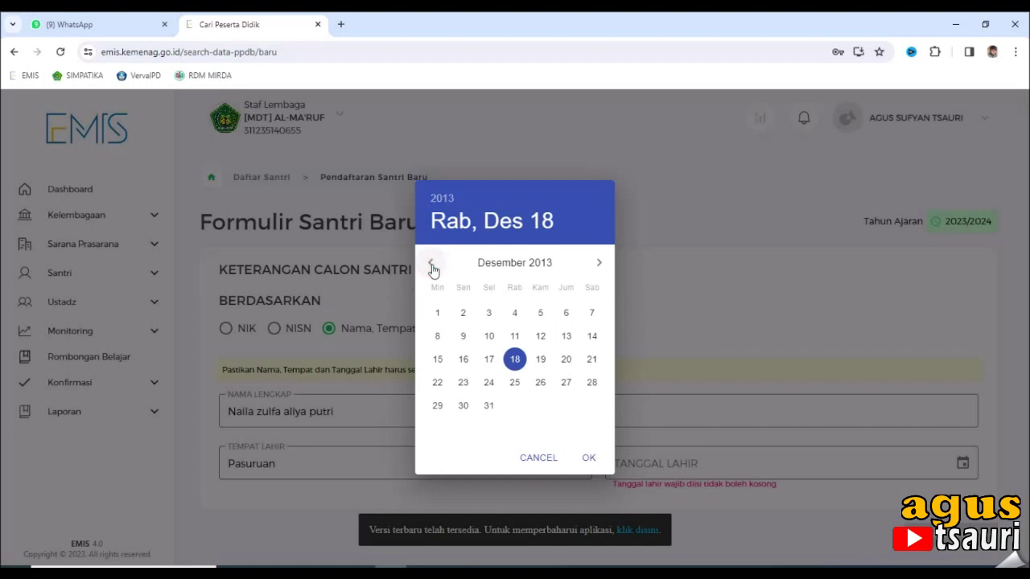
left_click(432, 264)
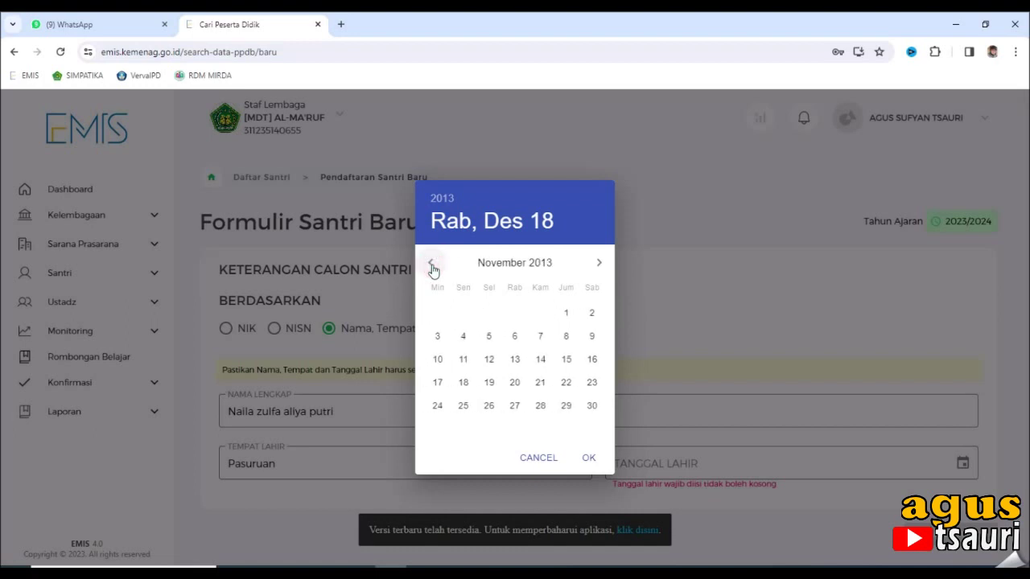
left_click(432, 266)
left_click(432, 265)
scroll(559, 380, "up", 1)
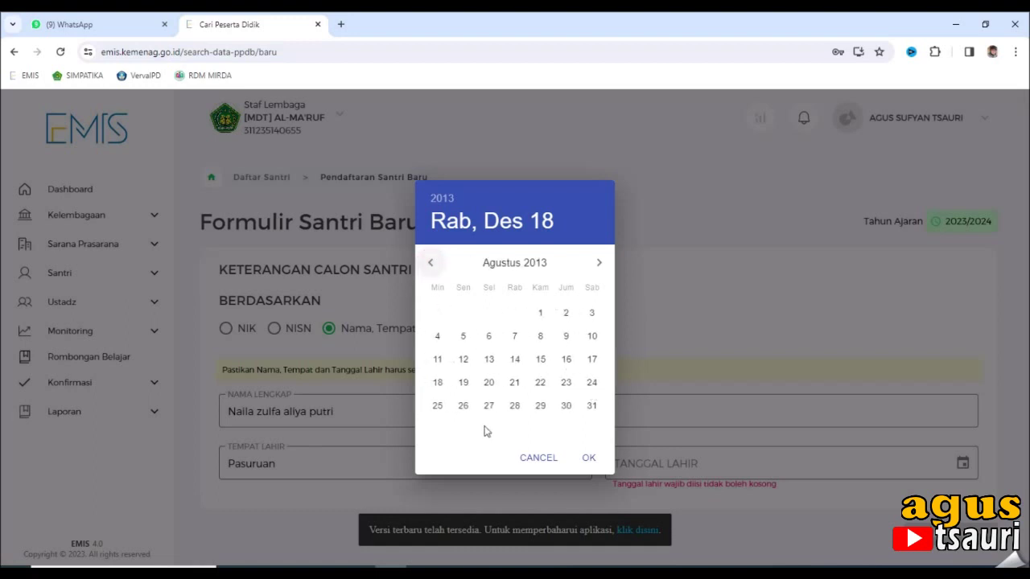
left_click(463, 408)
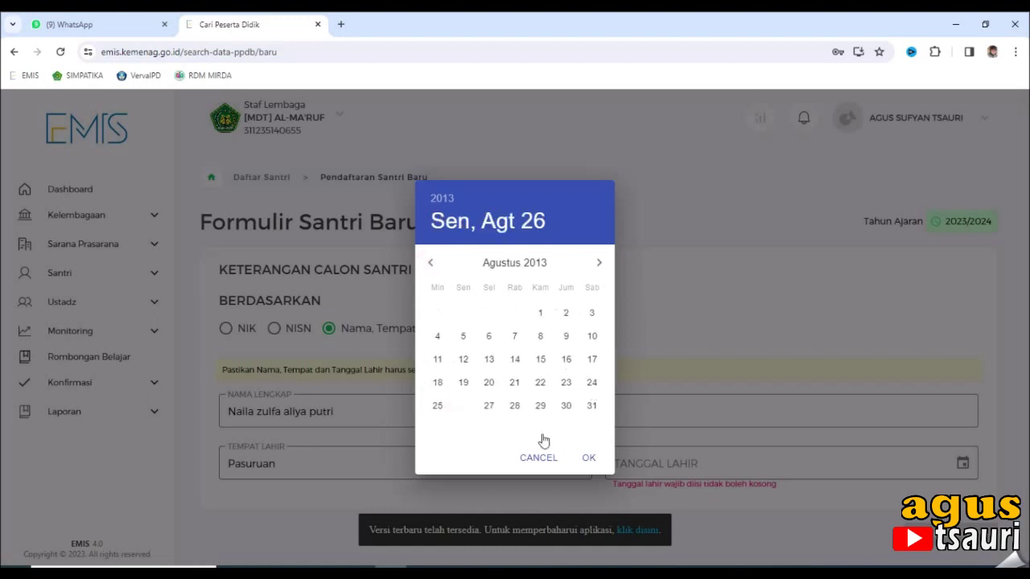
left_click(589, 459)
left_click(593, 459)
Step: Close the calendar and capitalise the initials of the second and third names in Nama Lengkap
left_click(620, 407)
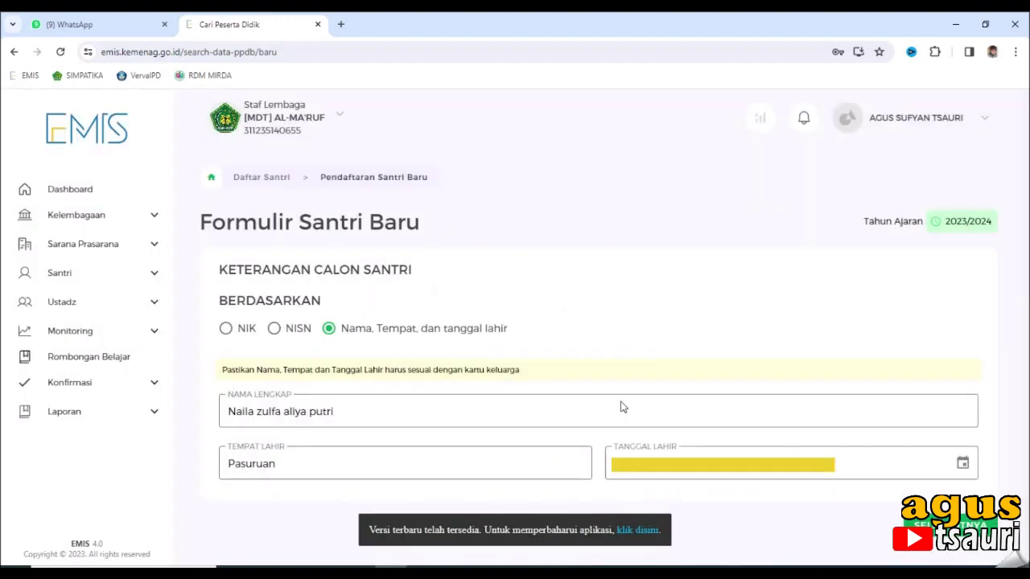
left_click_drag(254, 412, 261, 412)
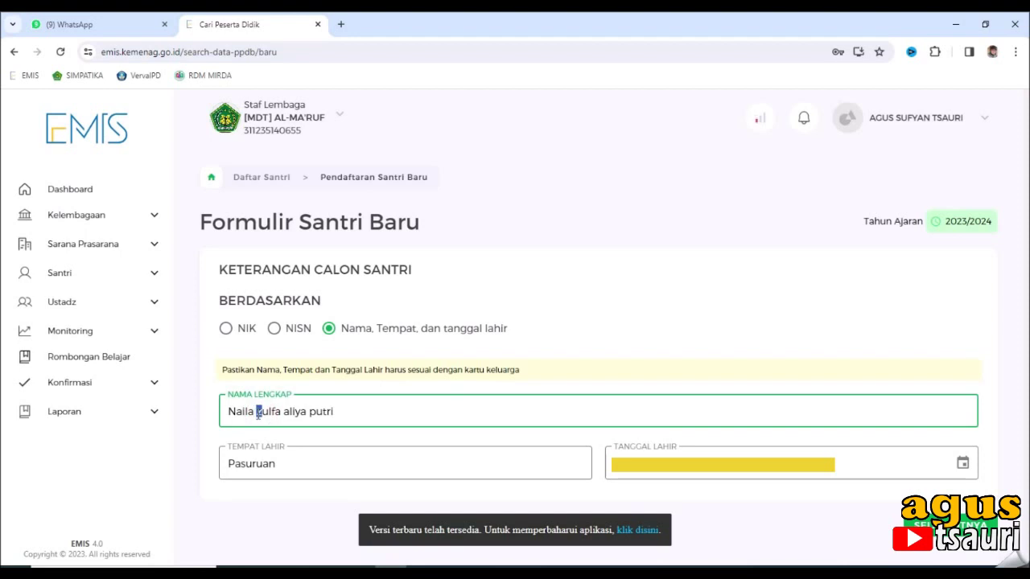
type("Z")
left_click(284, 412)
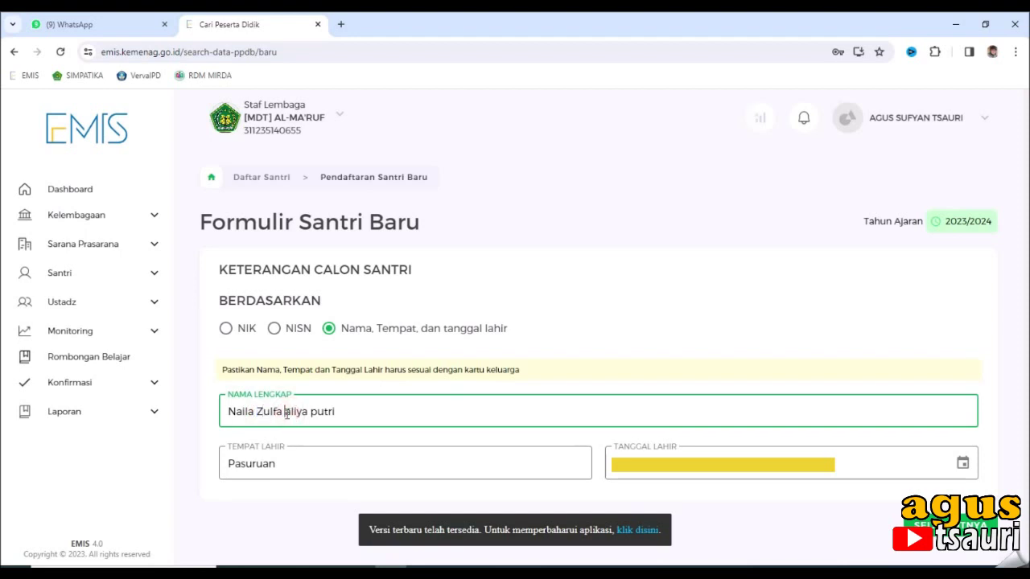
left_click_drag(285, 412, 318, 414)
type("A")
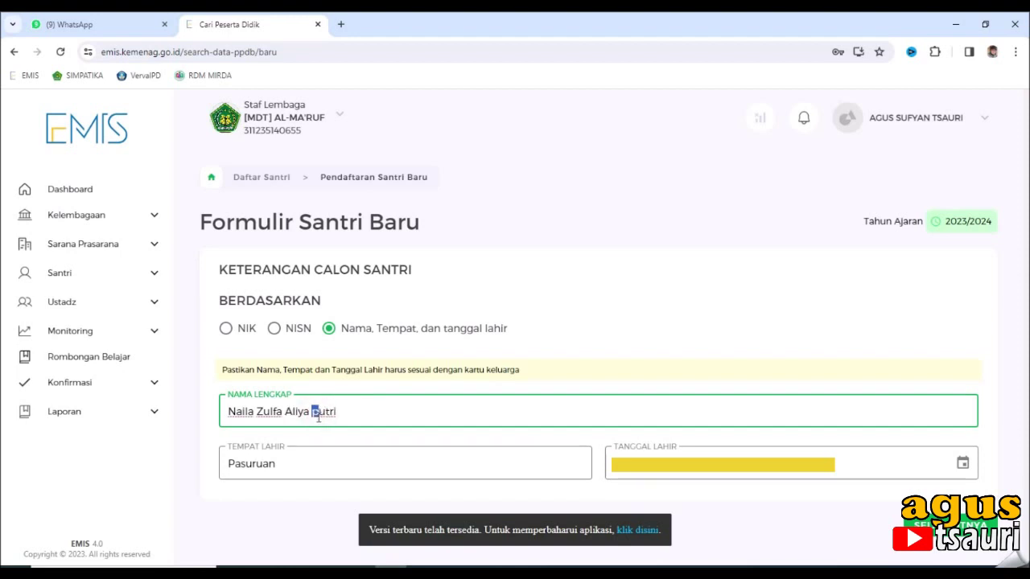
type("P")
left_click(972, 525)
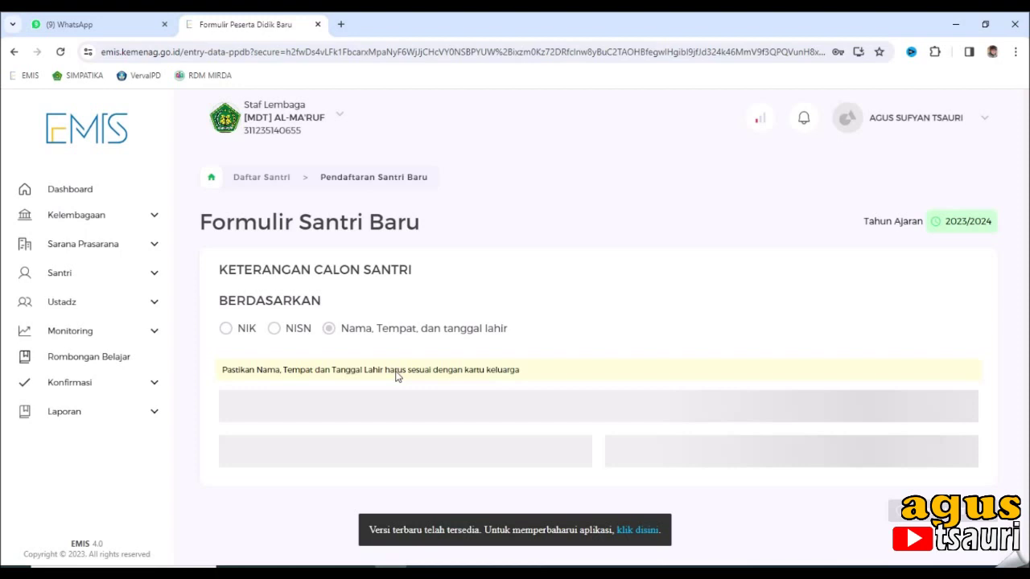
Step: Choose Wait on Chrome's Page Unresponsive prompt while the entry form loads
left_click(554, 204)
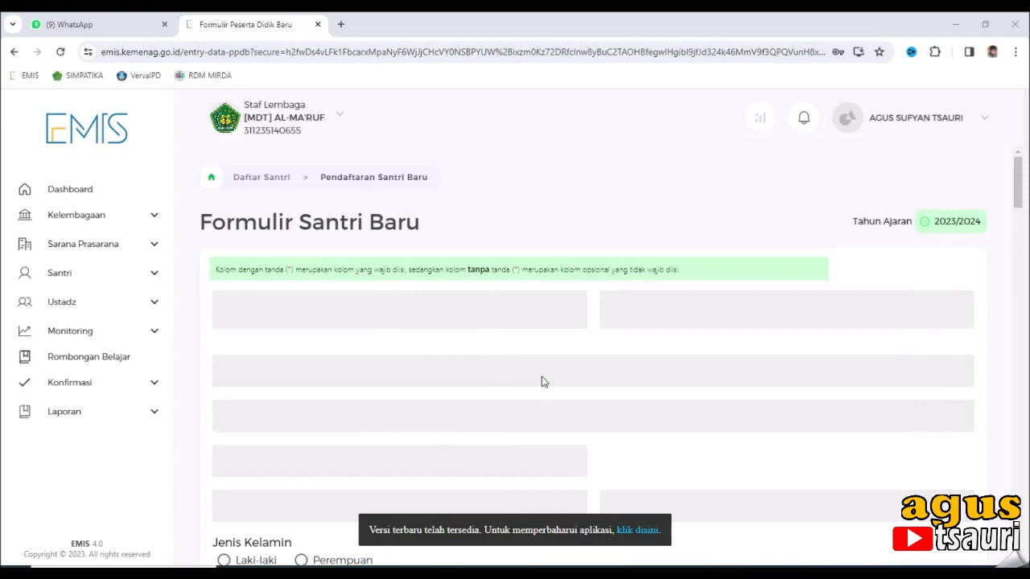
mouse_move(473, 558)
left_click(431, 566)
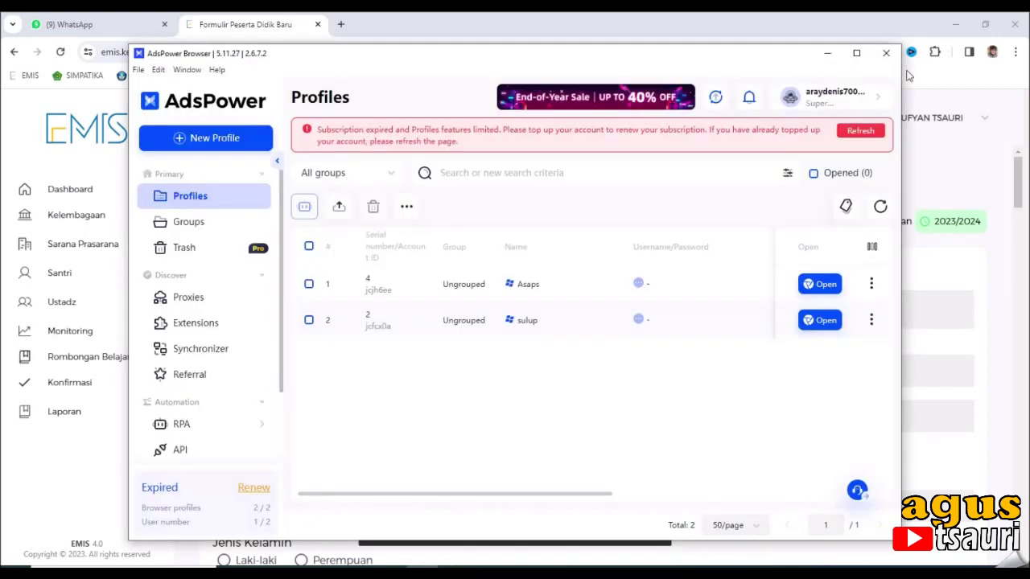
left_click(886, 54)
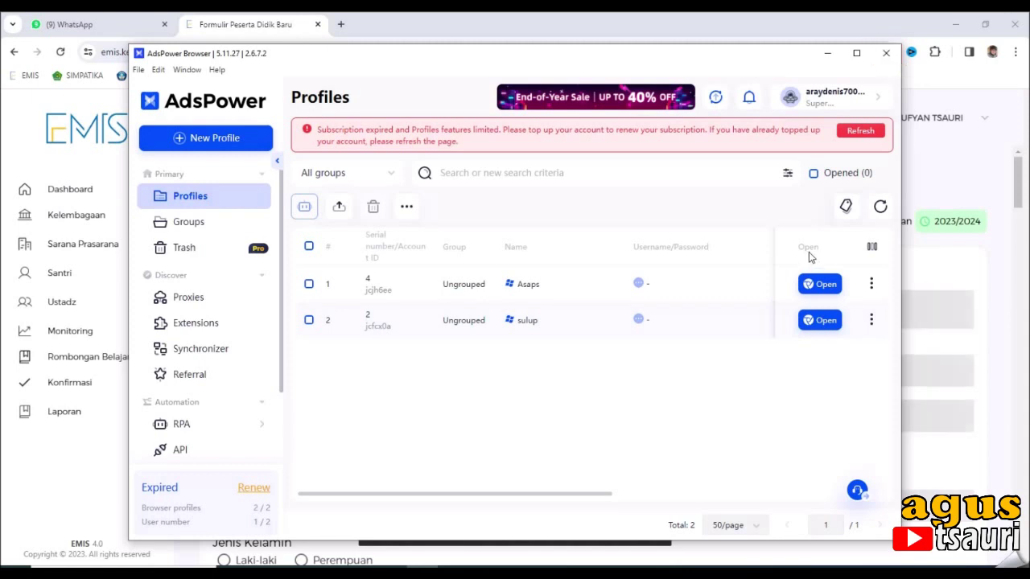
left_click(831, 56)
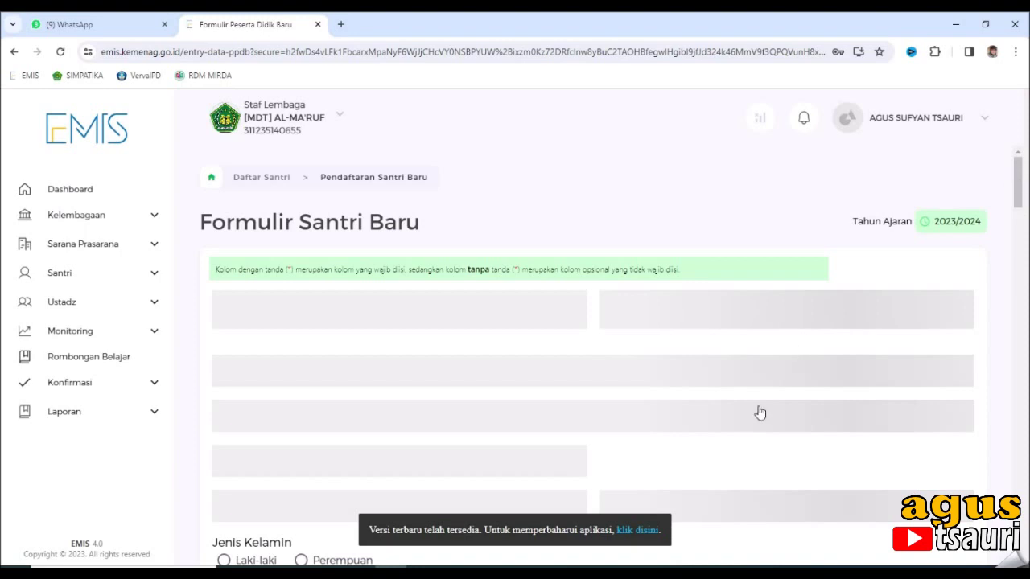
Step: Reload the stuck entry form page and bring up the Tanggal Masuk date picker
left_click(61, 52)
left_click(498, 314)
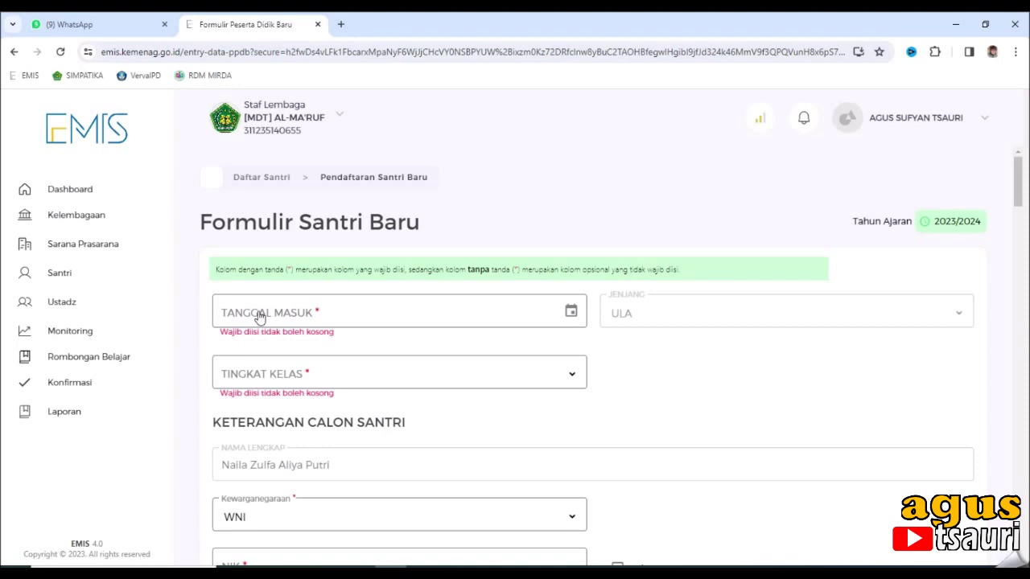
left_click(259, 317)
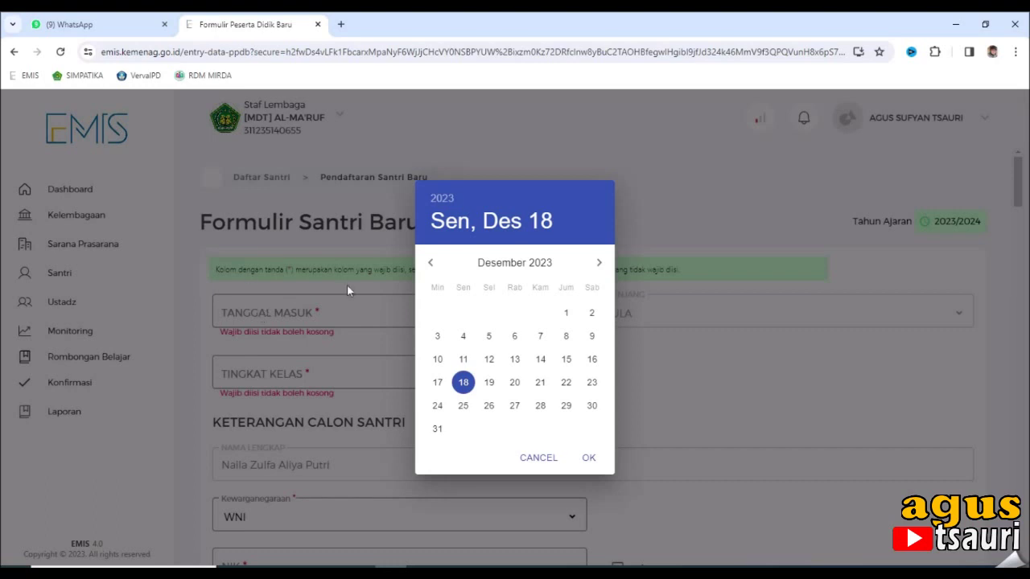
Step: Try selecting 2020 as the entry year in the Tanggal Masuk calendar and confirm with OK
left_click(440, 201)
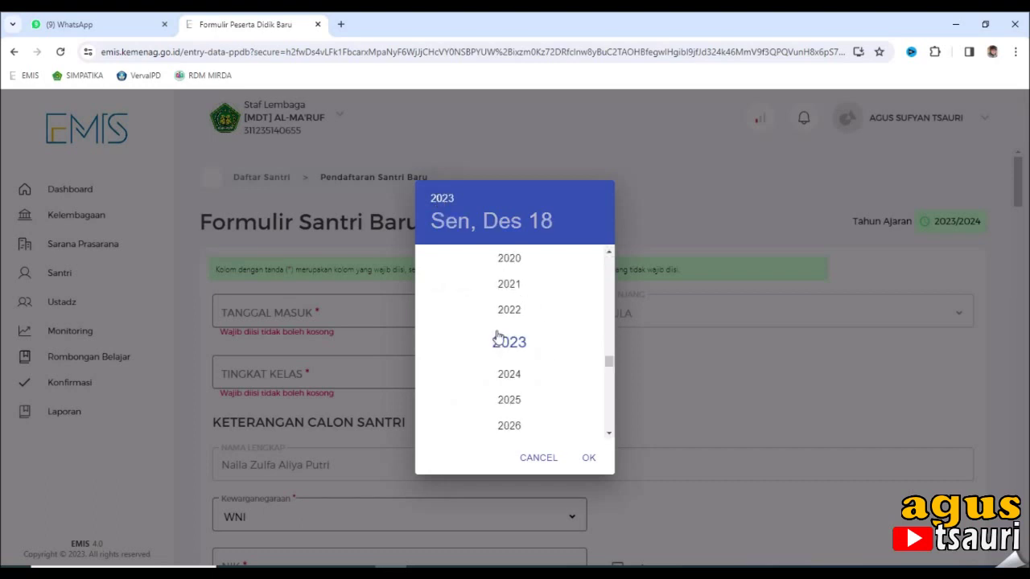
scroll(497, 337, "up", 2)
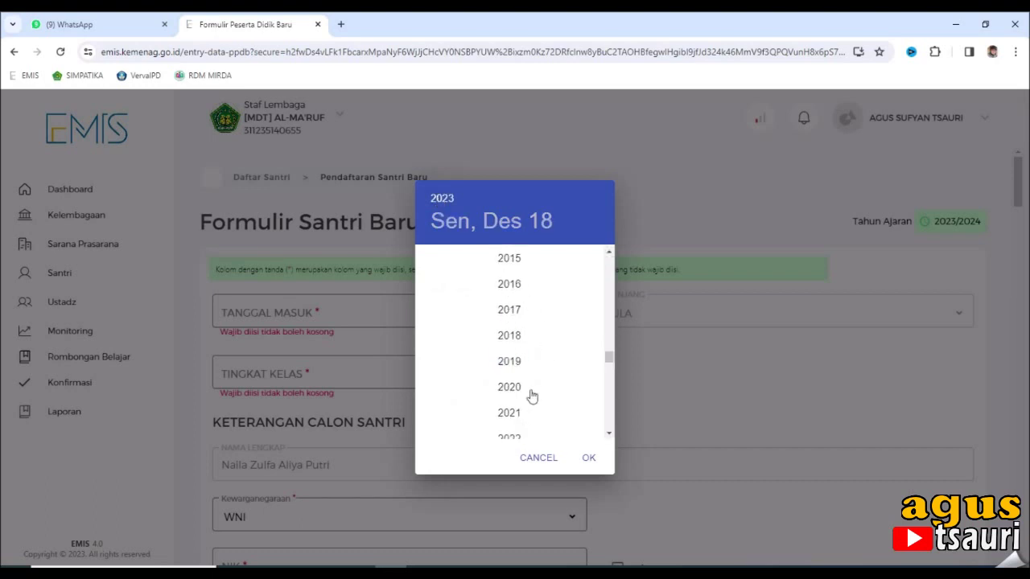
scroll(531, 419, "down", 1)
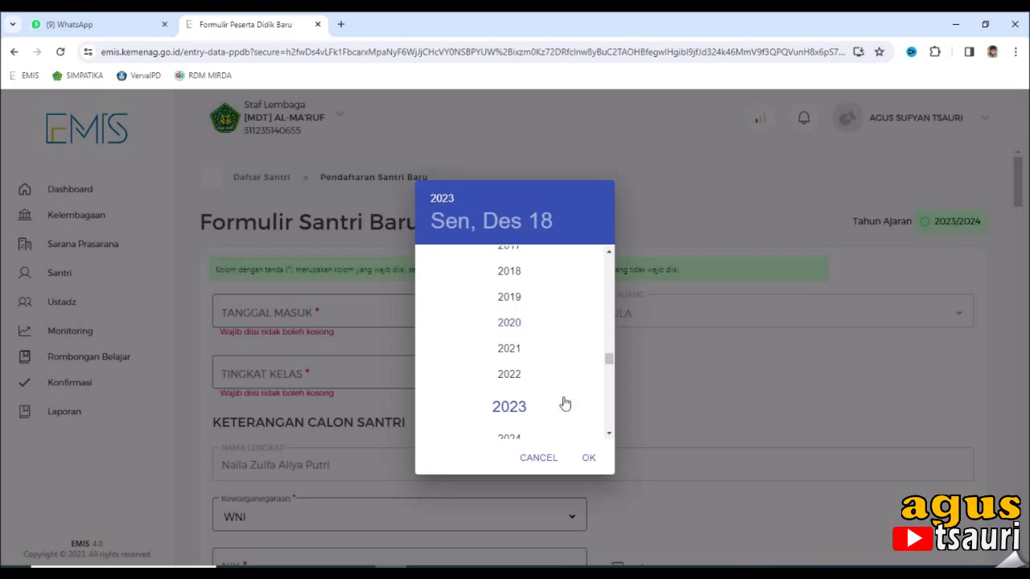
left_click(592, 457)
left_click(590, 463)
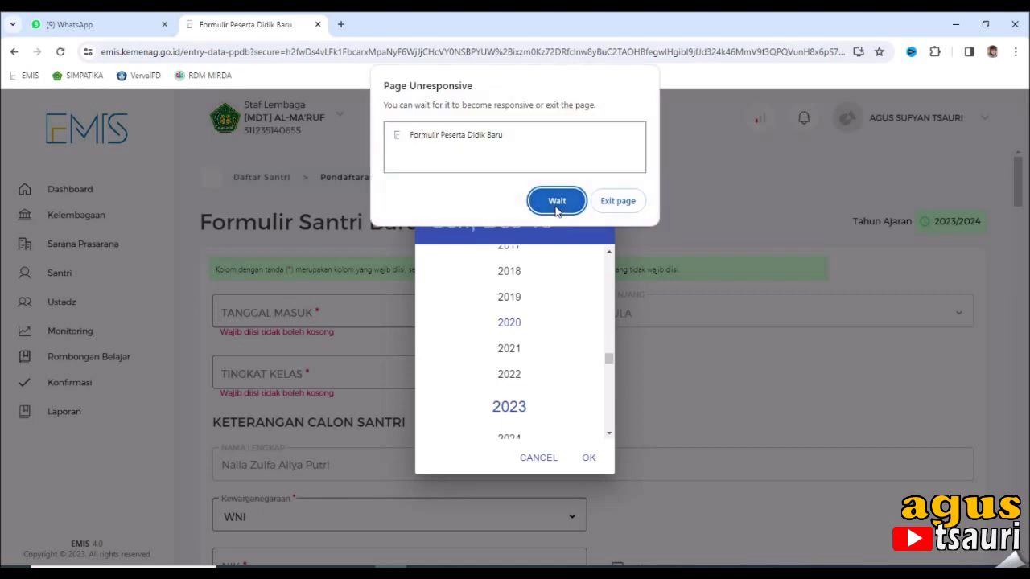
Step: Confirm Tanggal Masuk as 2020-12-18, waiting out the repeated Page Unresponsive prompts
left_click(555, 205)
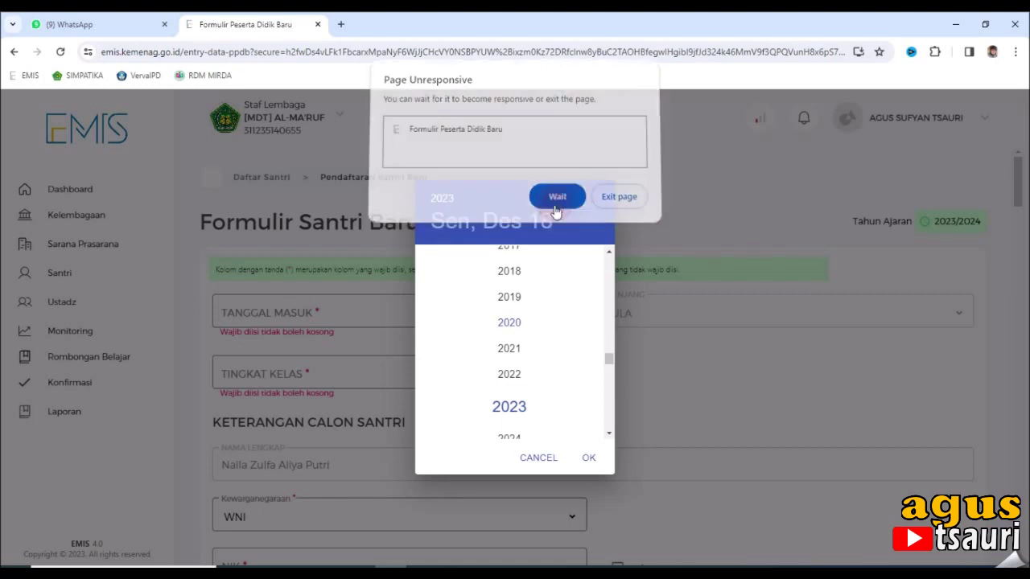
left_click(589, 459)
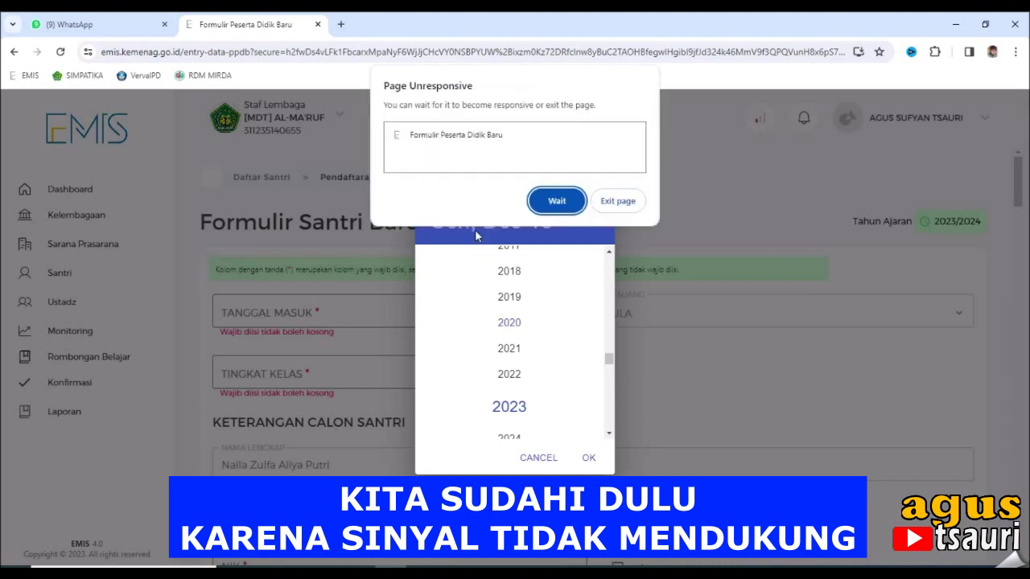
left_click(557, 201)
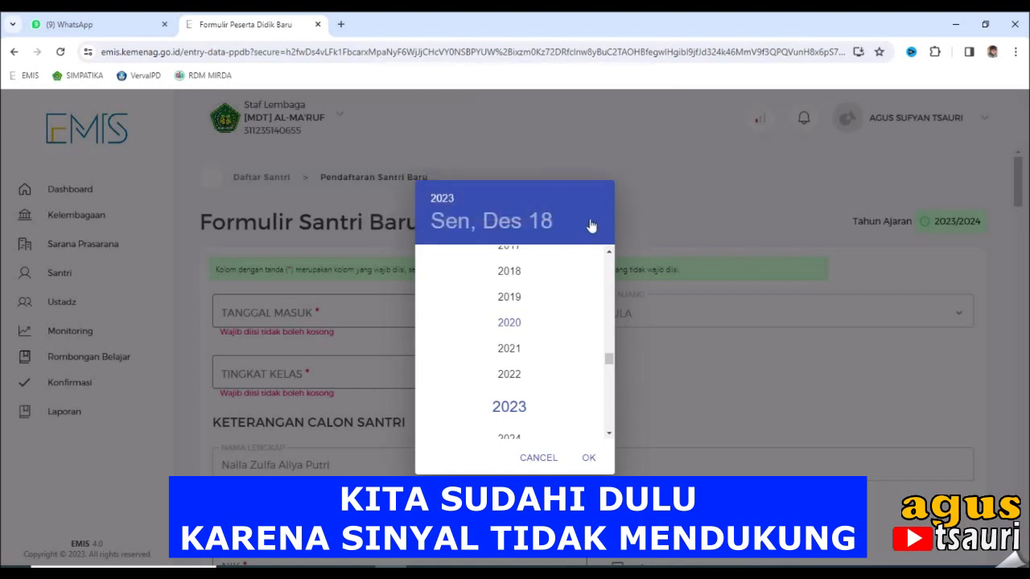
left_click(595, 456)
left_click(254, 312)
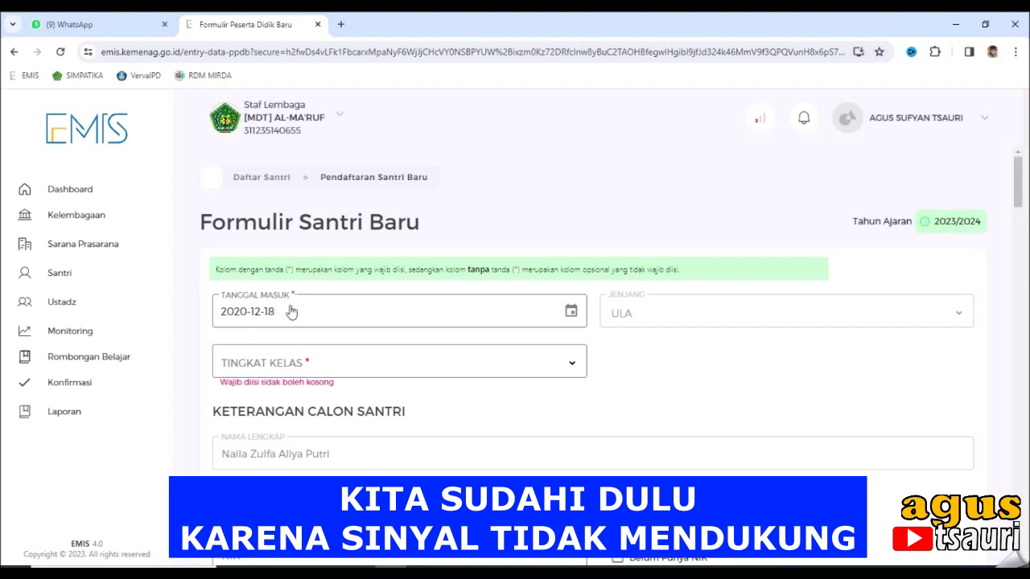
left_click(471, 362)
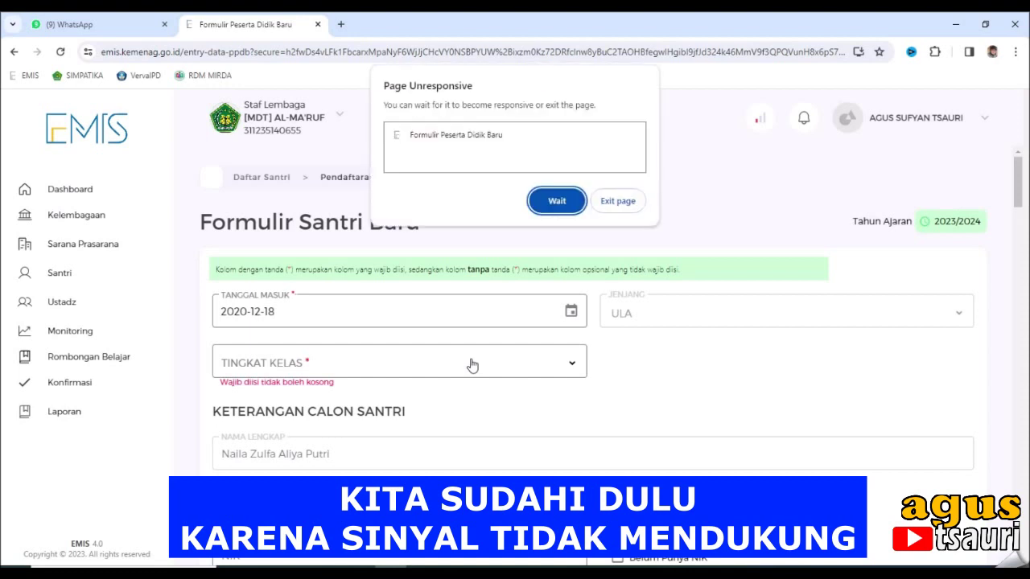
left_click(557, 201)
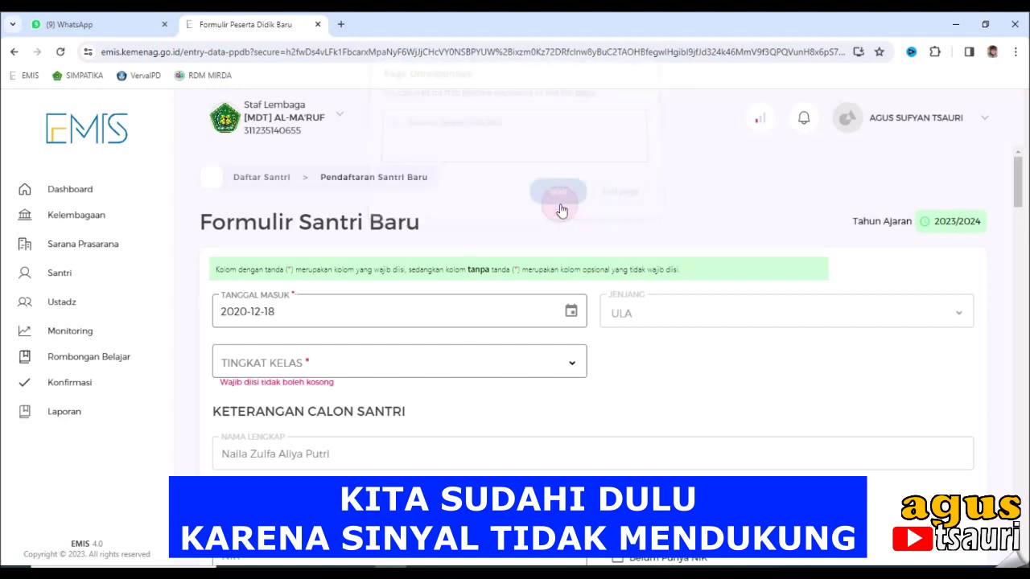